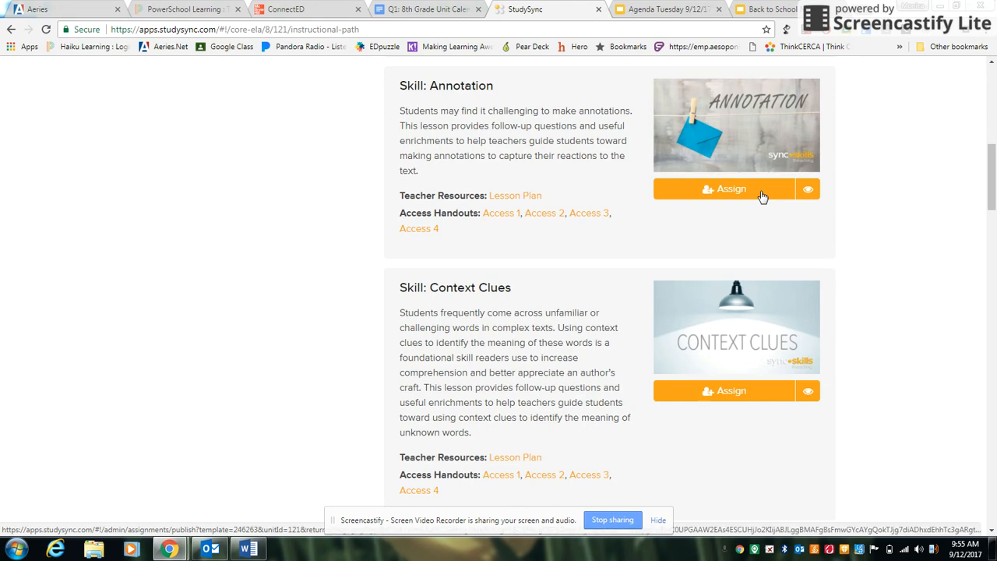
Start assigning the Skill: Annotation lesson from the unit's instructional path.
scroll(872, 241, "up", 15)
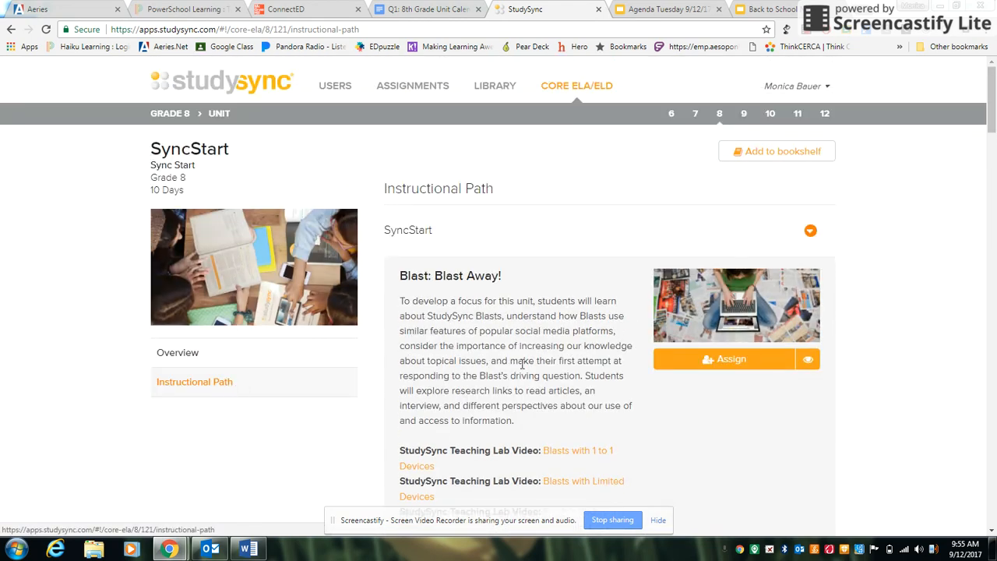
scroll(549, 278, "down", 8)
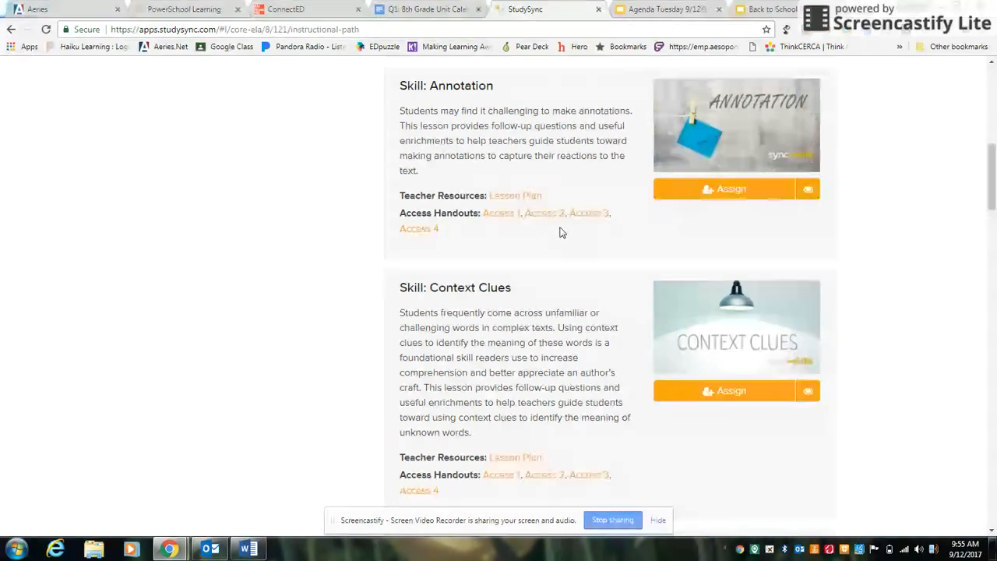
left_click(720, 195)
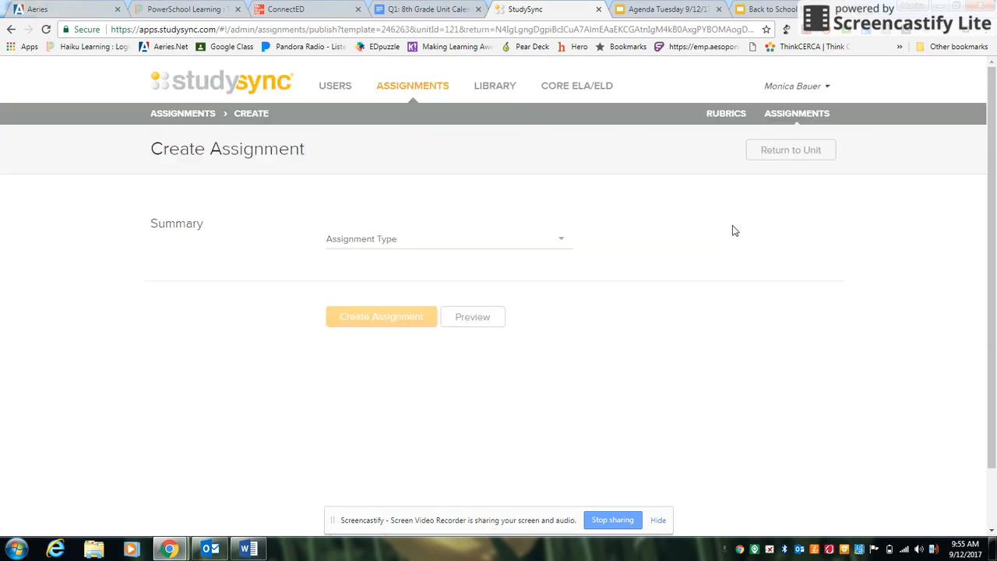
Set the assignment target to Period 4.
scroll(608, 314, "down", 1)
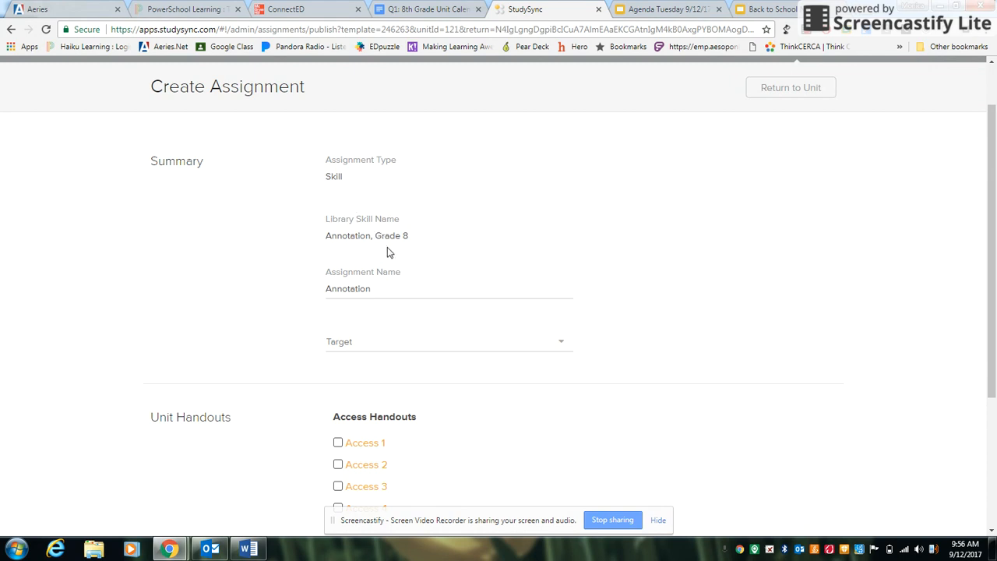
scroll(390, 234, "down", 1)
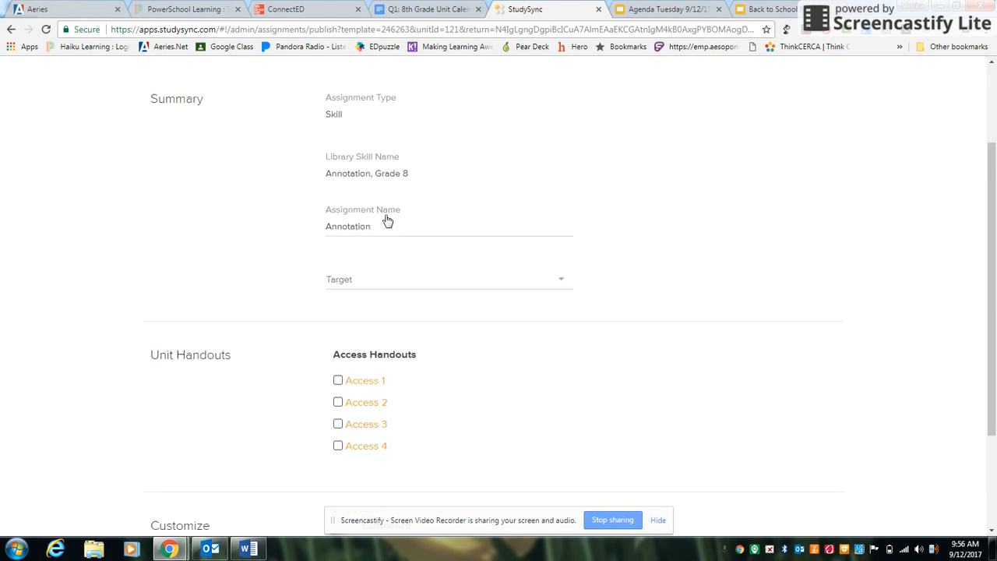
left_click(479, 275)
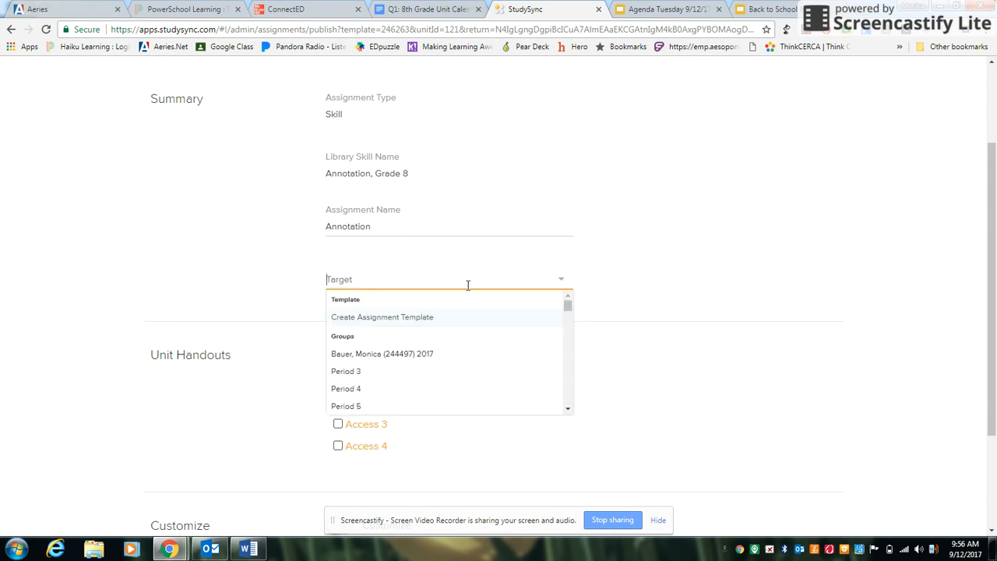
scroll(467, 285, "down", 1)
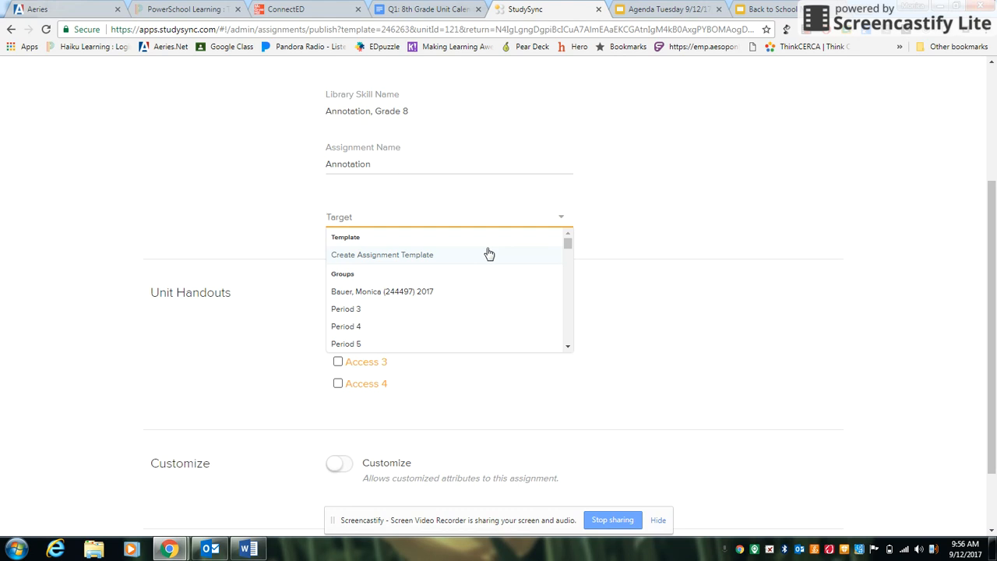
left_click(394, 336)
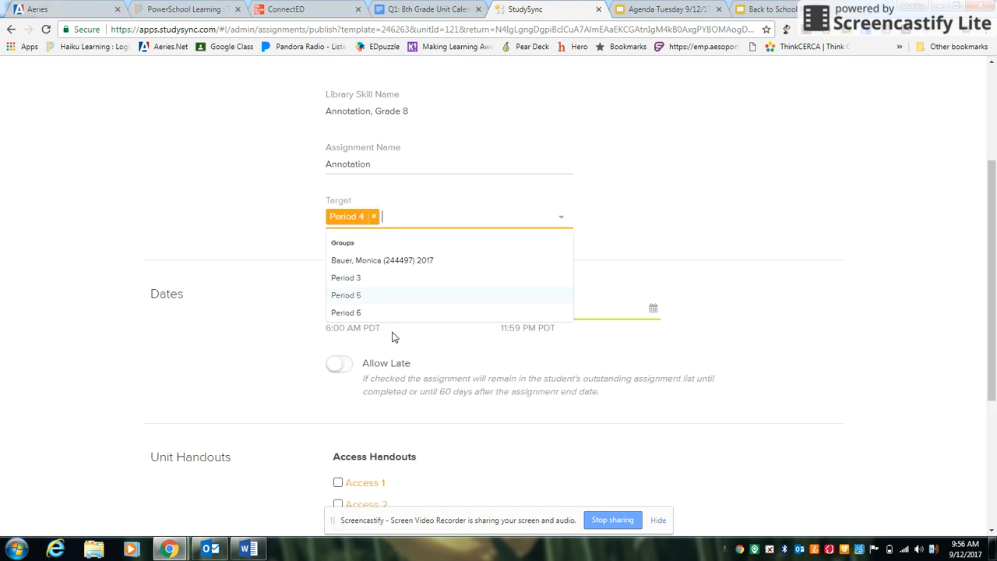
left_click(611, 226)
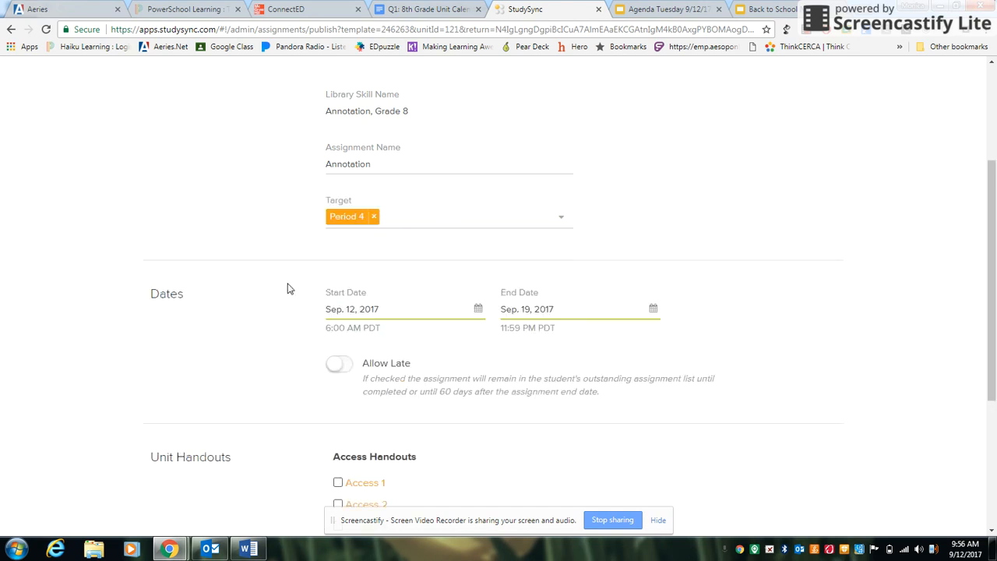
Set the assignment start date to Sep. 15, 2017.
scroll(482, 272, "down", 1)
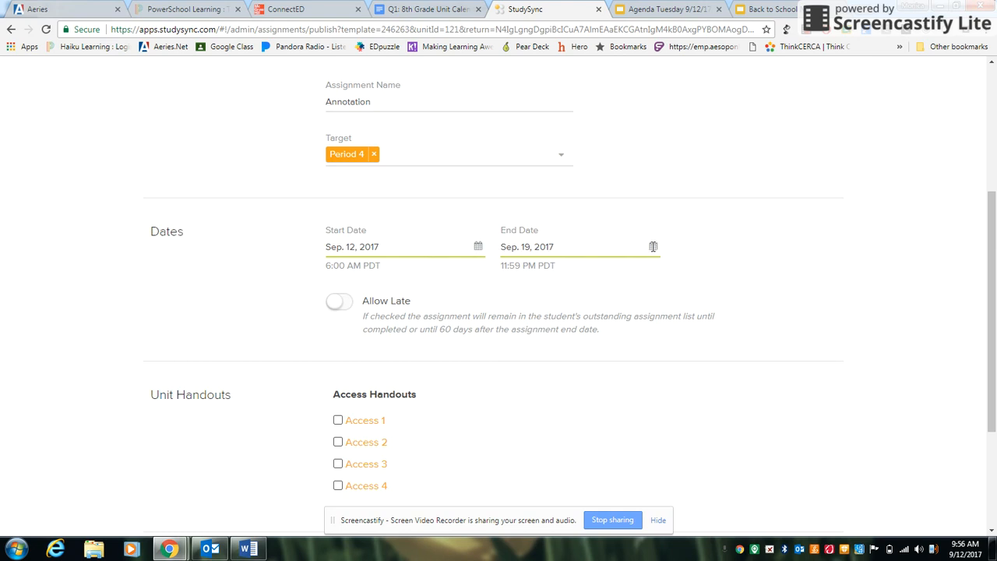
left_click(478, 247)
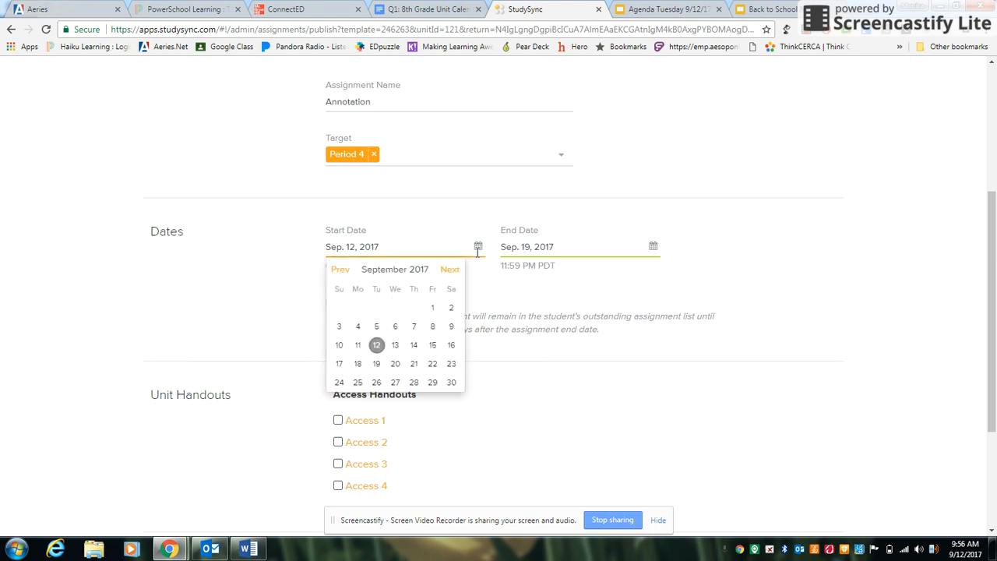
left_click(432, 346)
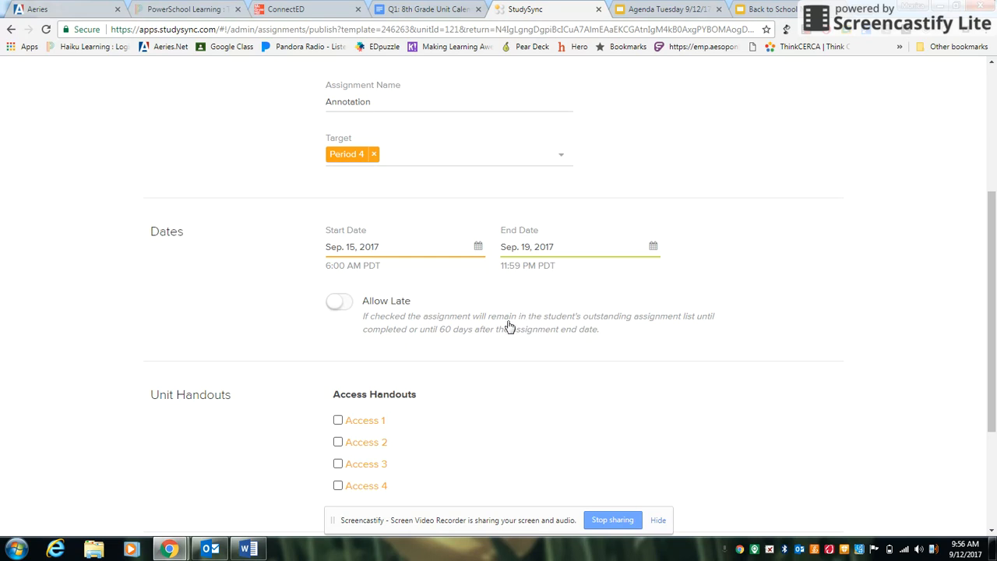
Set the assignment end date to Sep. 20, 2017, leaving Allow Late off.
left_click(333, 308)
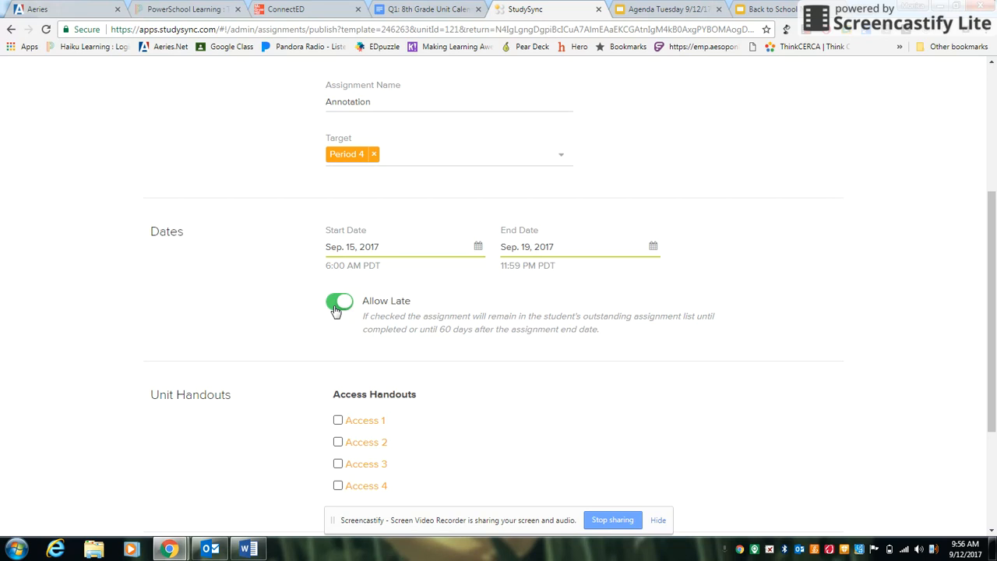
left_click(335, 308)
left_click(653, 245)
left_click(569, 366)
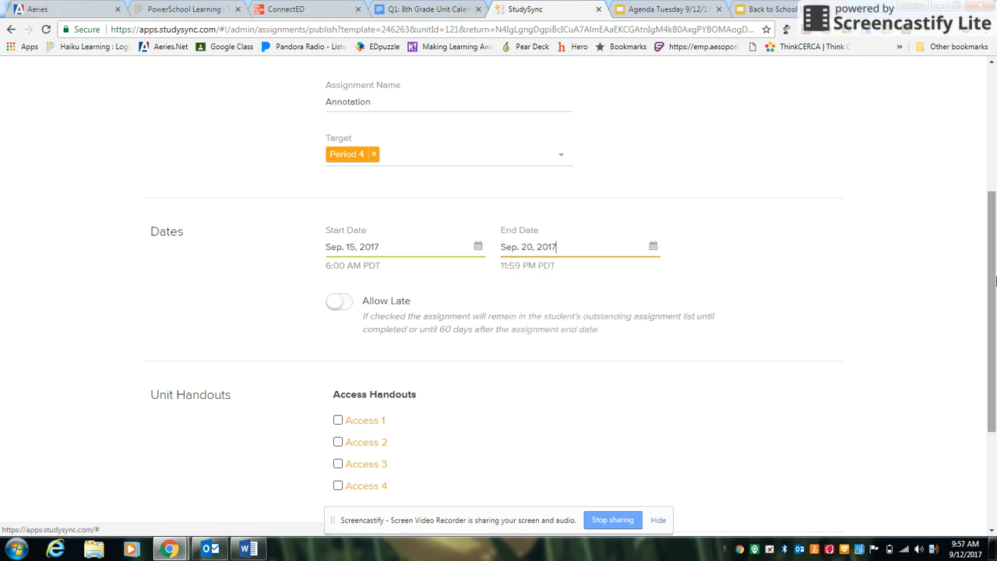
Include the Access 2 and Access 3 unit handouts in the assignment.
scroll(923, 263, "down", 2)
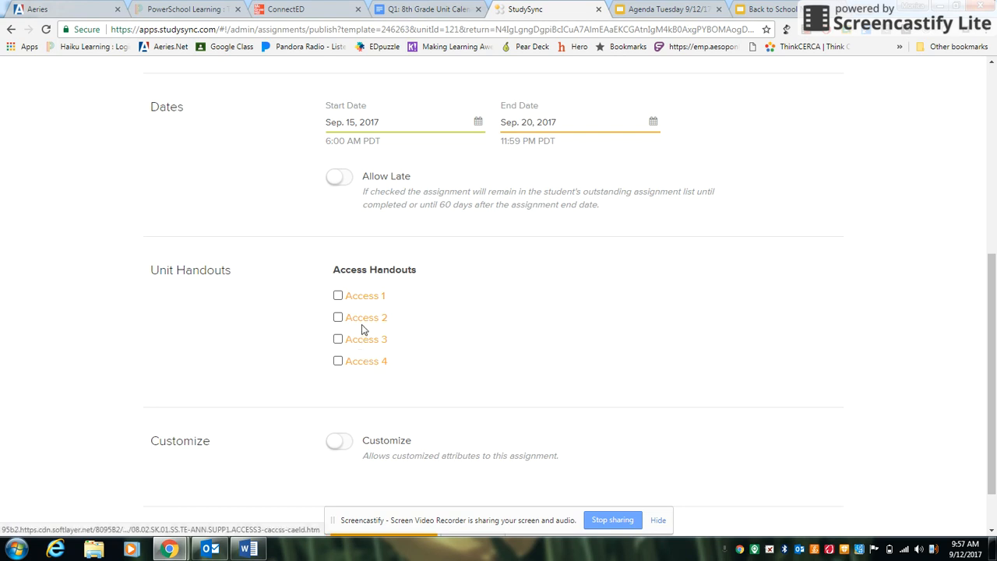
left_click(337, 318)
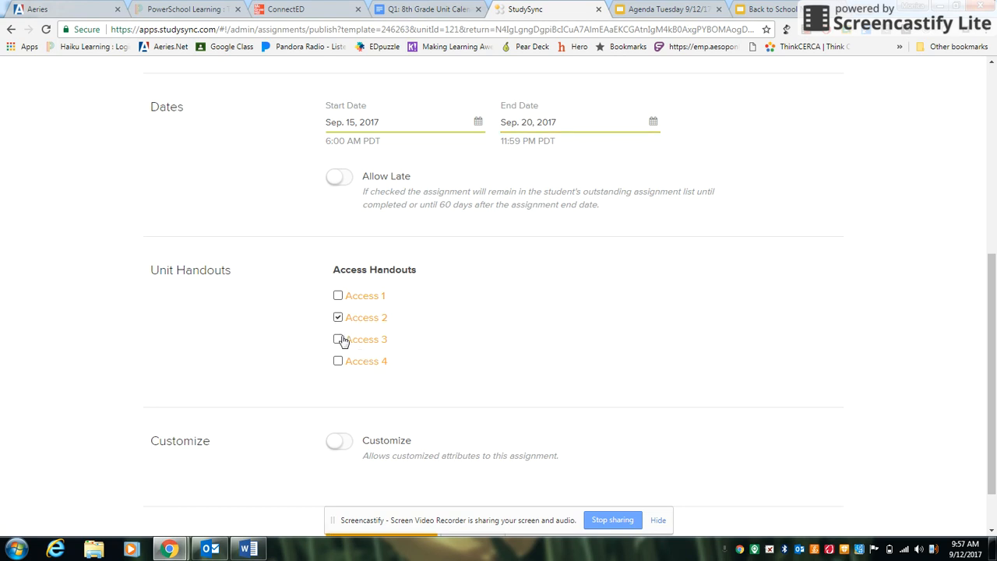
left_click(338, 339)
Turn on the Customize option for the assignment.
scroll(621, 348, "up", 5)
scroll(621, 345, "down", 3)
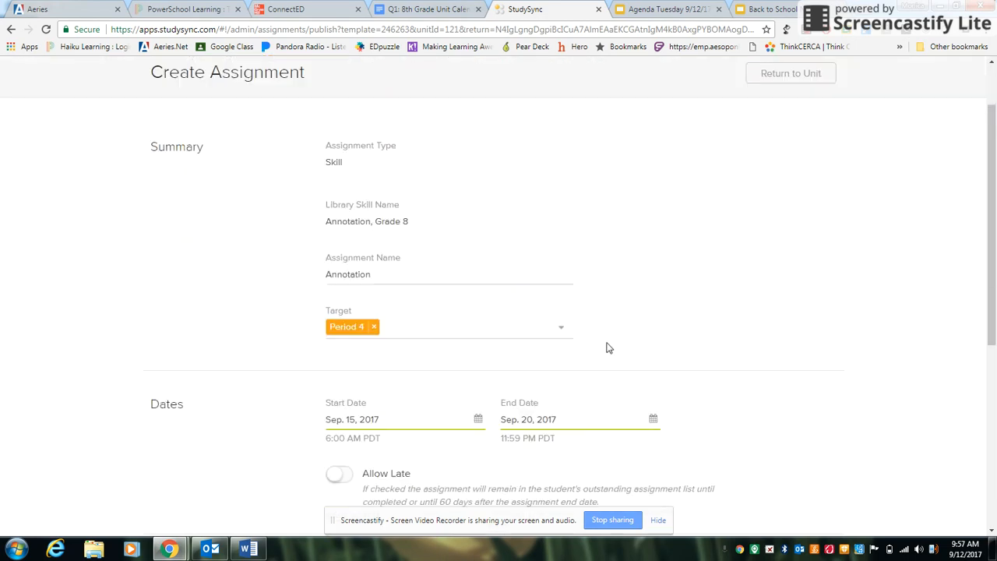
left_click(561, 216)
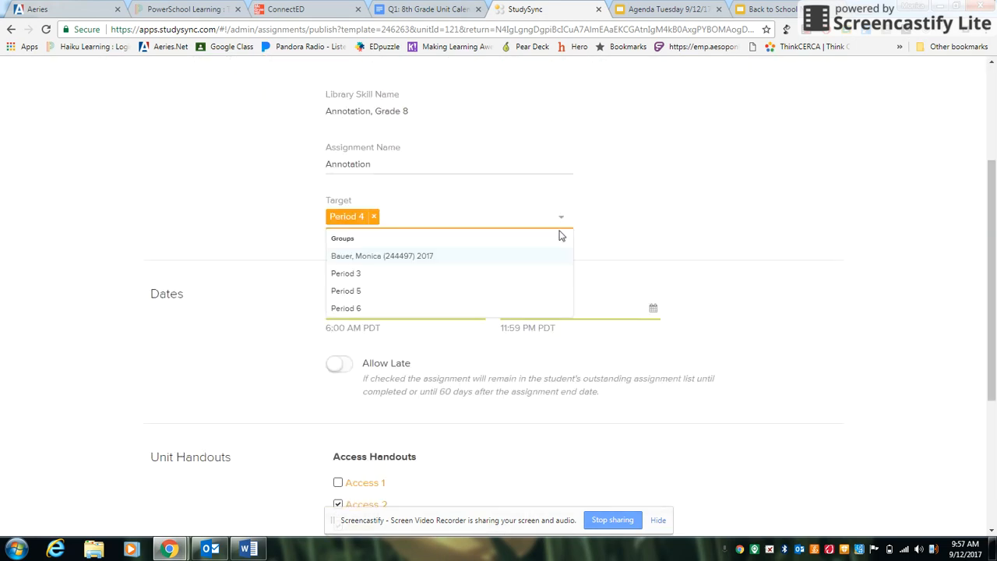
scroll(516, 291, "down", 2)
scroll(579, 414, "down", 2)
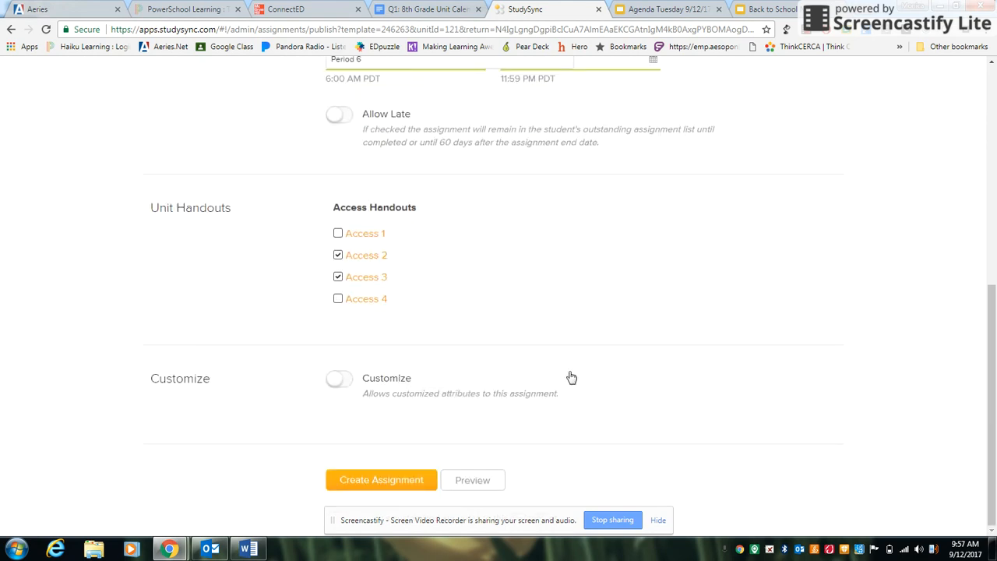
left_click(335, 378)
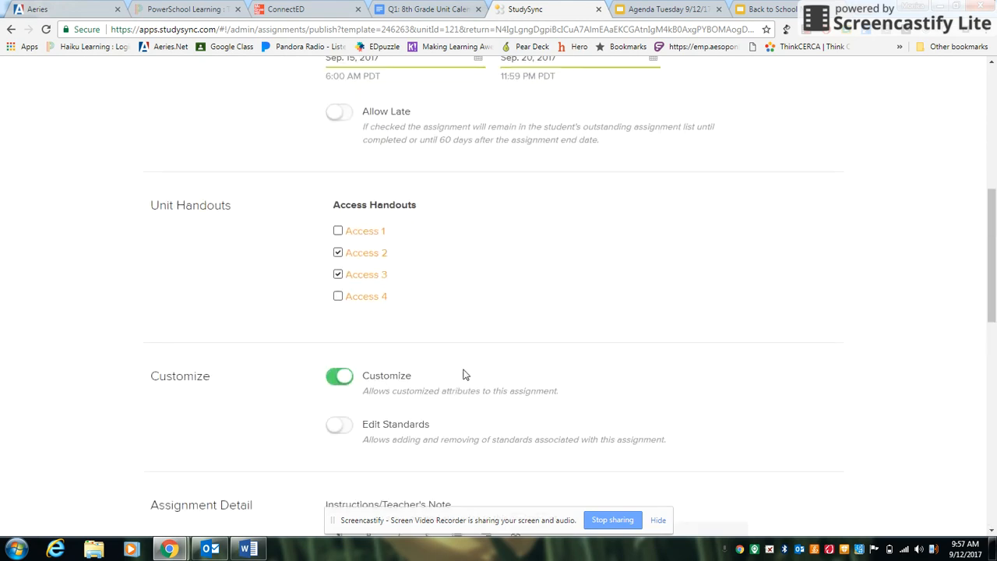
scroll(462, 375, "down", 3)
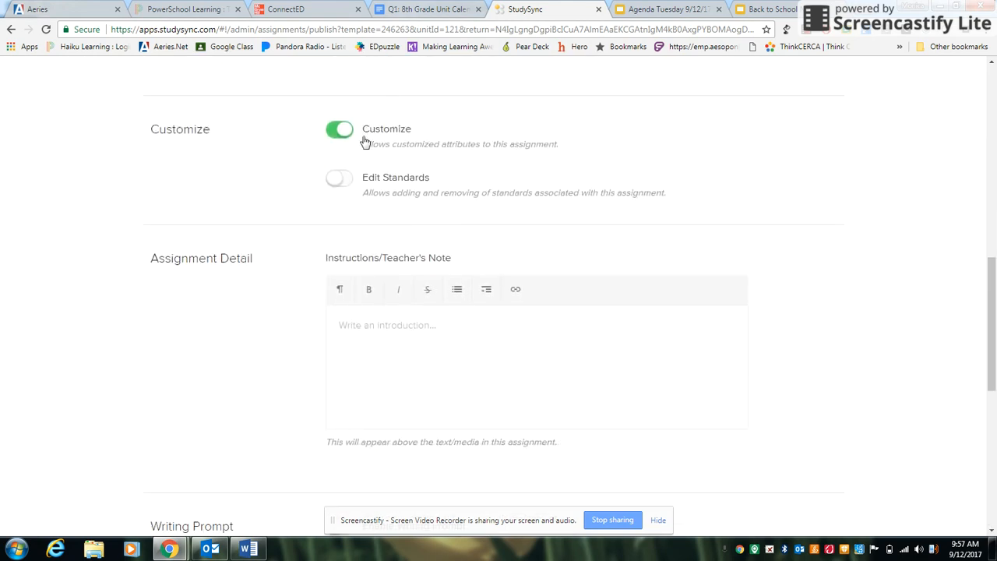
scroll(374, 234, "down", 1)
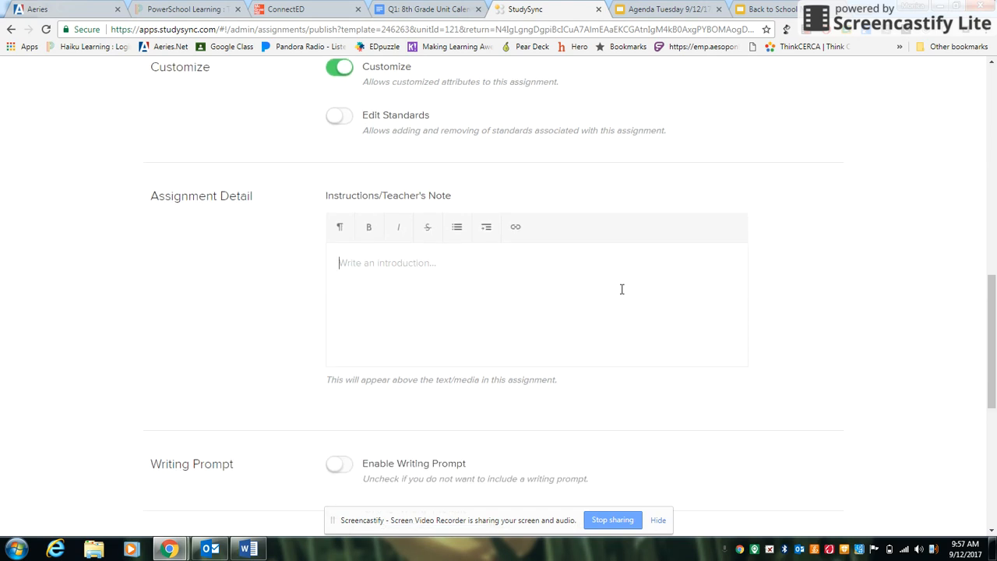
scroll(617, 286, "down", 3)
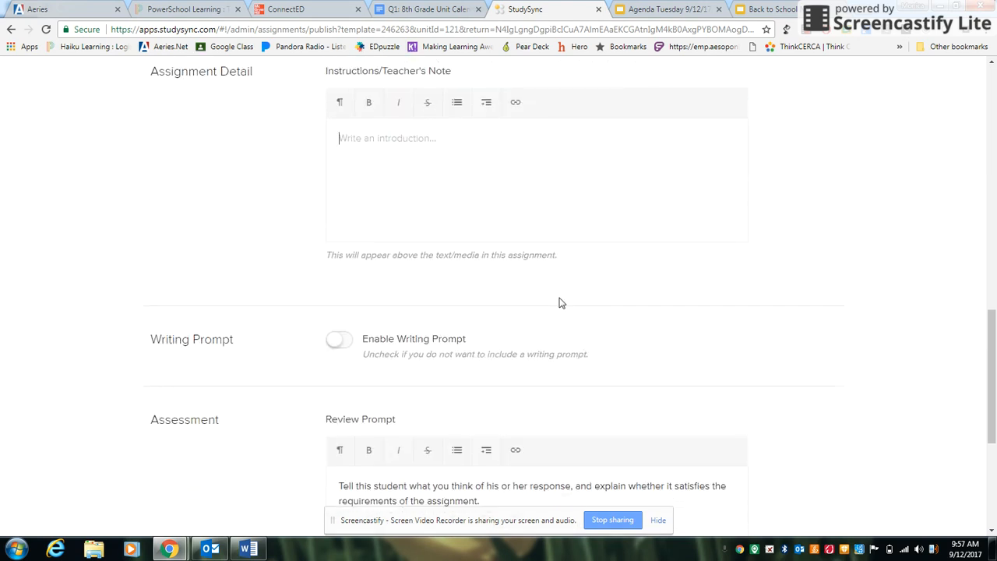
left_click(355, 221)
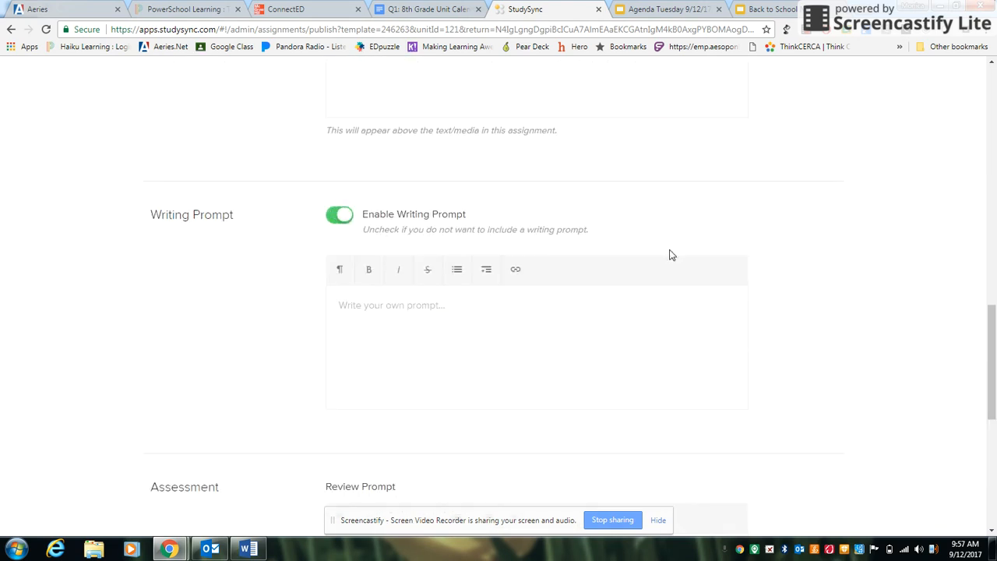
left_click(334, 225)
Choose Default Rubric as the rubric and create the assignment.
scroll(375, 237, "down", 2)
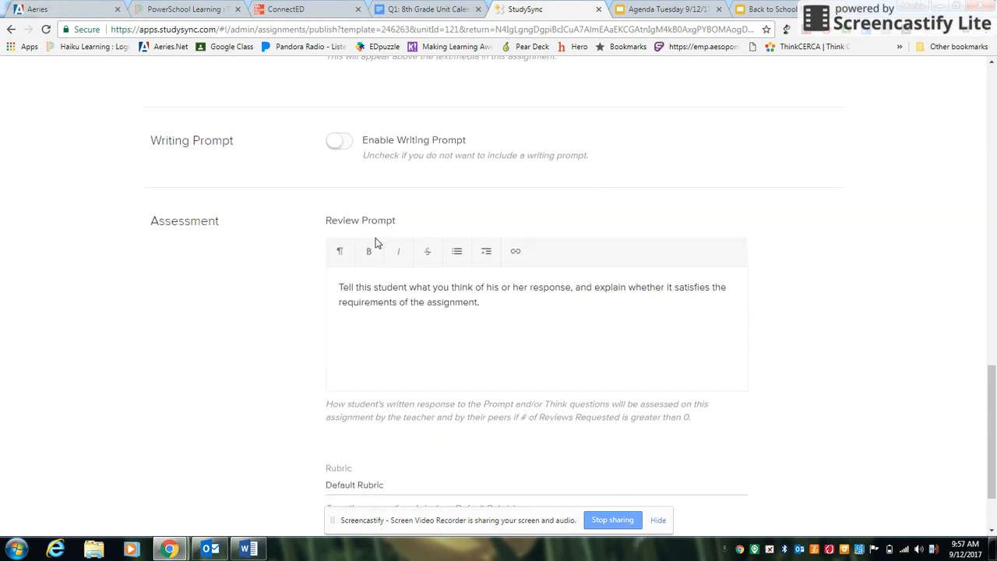
scroll(510, 205, "down", 1)
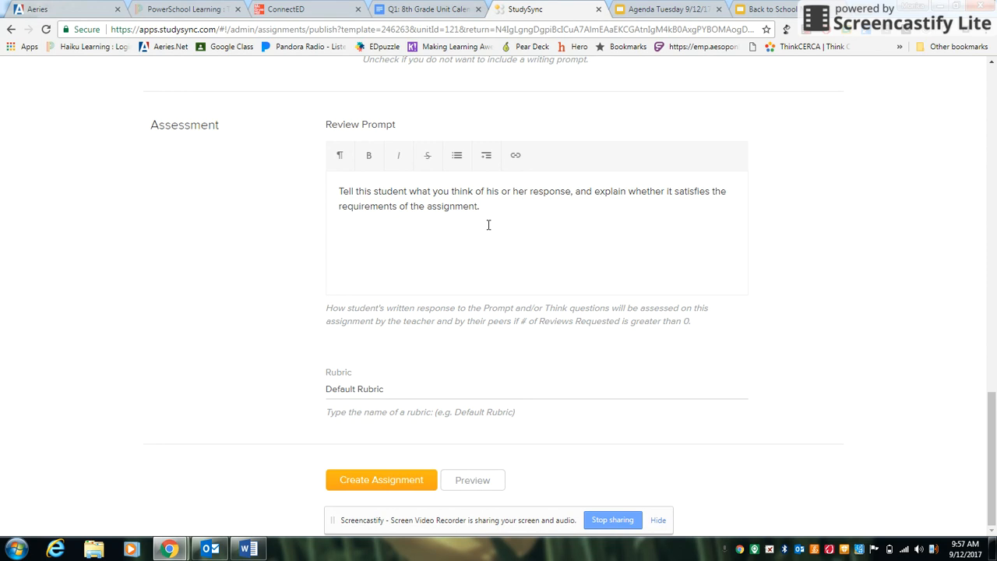
left_click(371, 395)
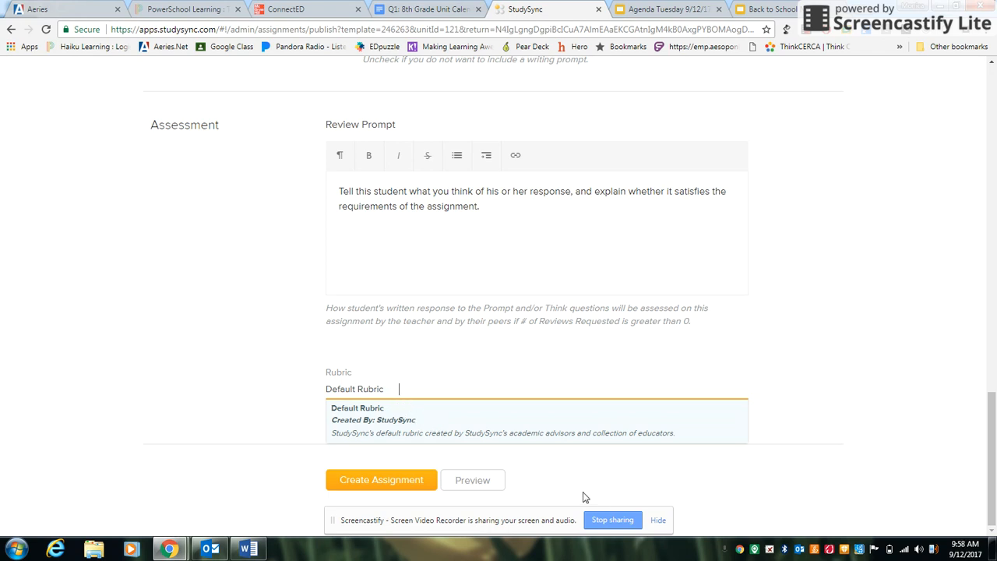
left_click(378, 483)
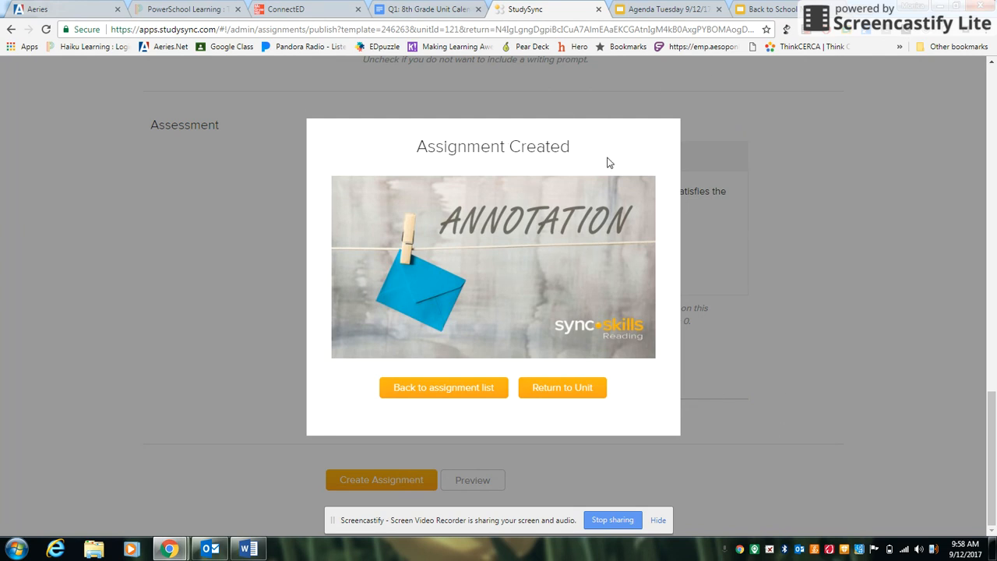
Go back to the assignments list and review the Annotation entries.
left_click(454, 387)
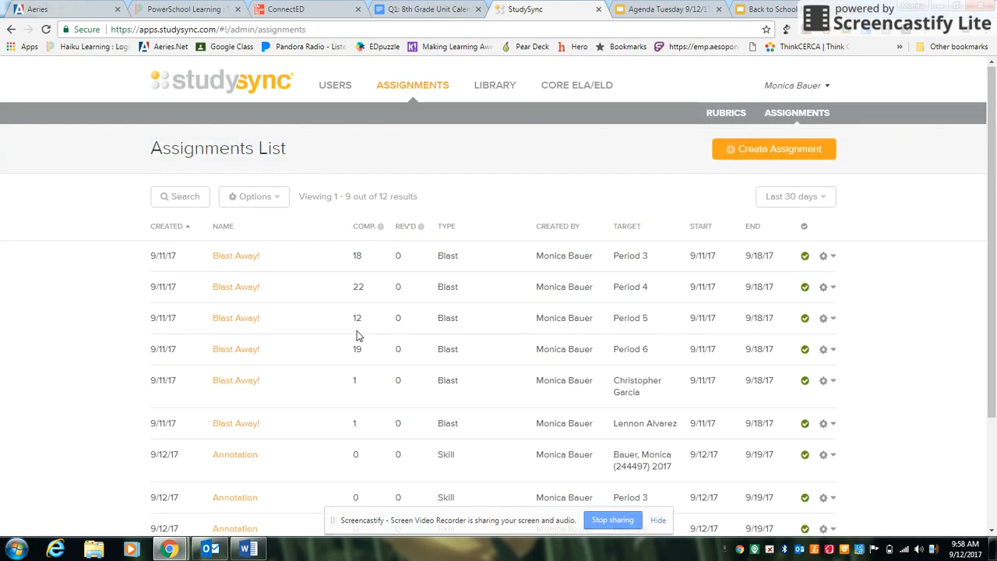
scroll(358, 342, "down", 2)
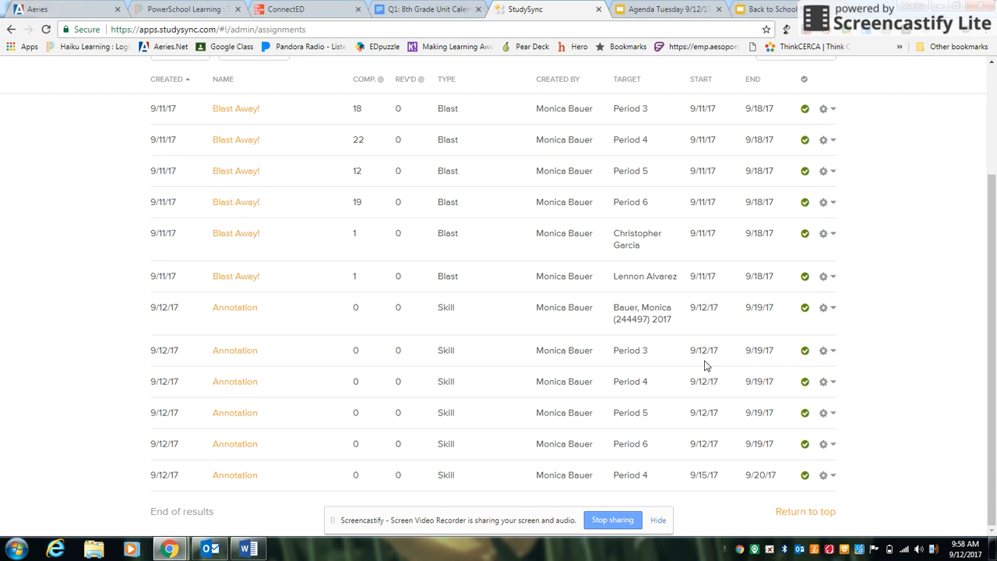
Inspect the Period 3 Annotation assignment report's student roster before returning to the assignments list.
left_click(244, 355)
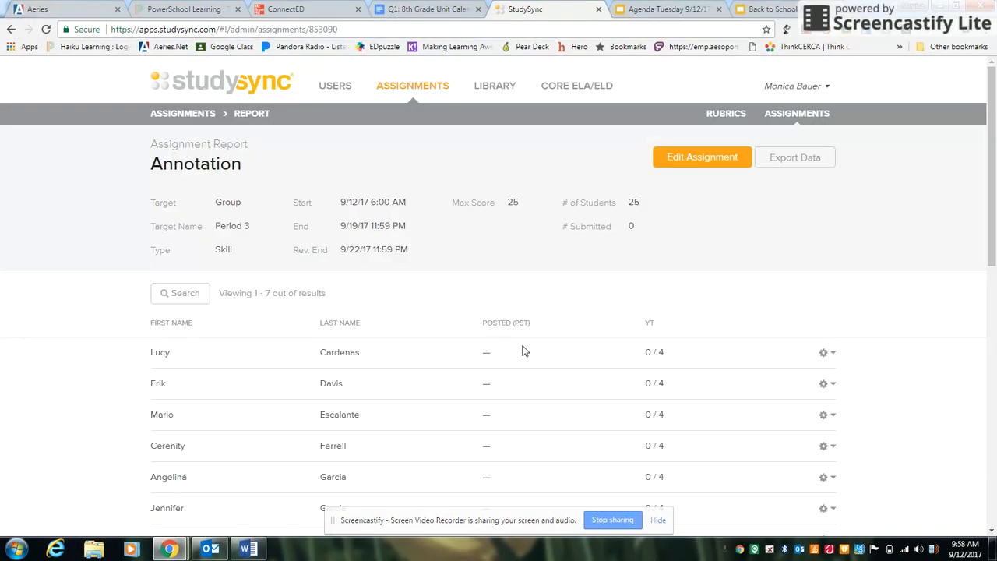
scroll(523, 349, "down", 4)
scroll(627, 360, "down", 1)
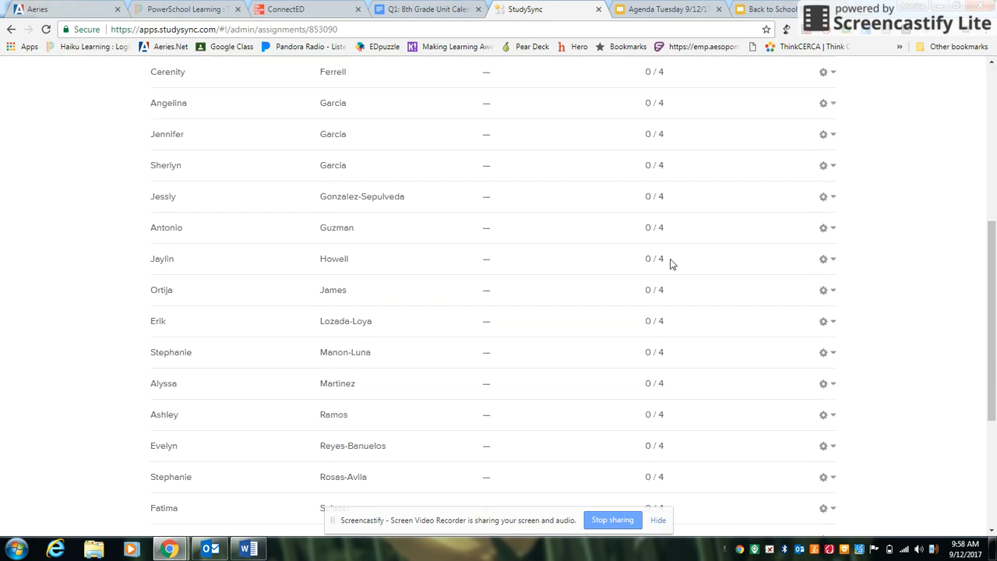
scroll(525, 373, "down", 3)
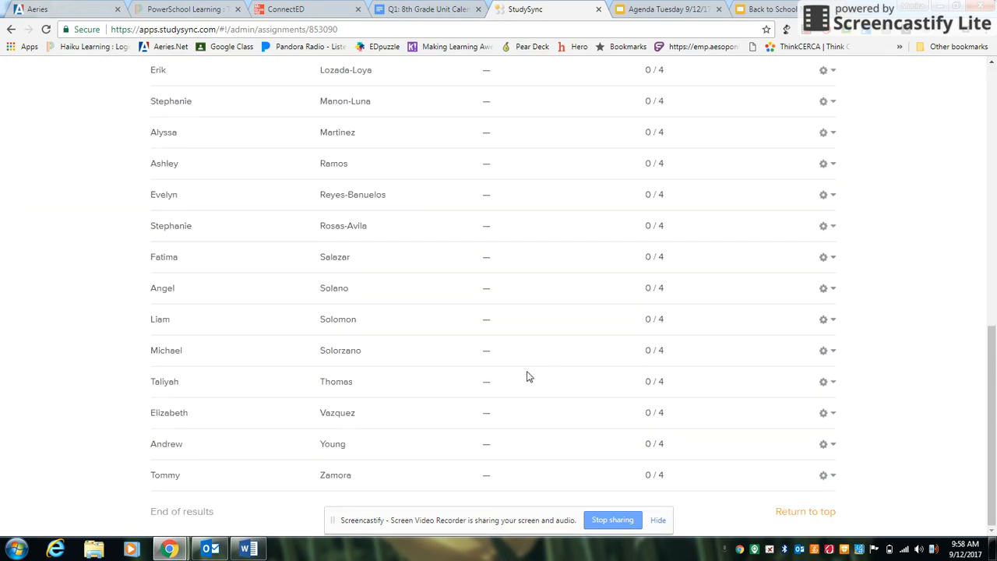
scroll(532, 386, "up", 8)
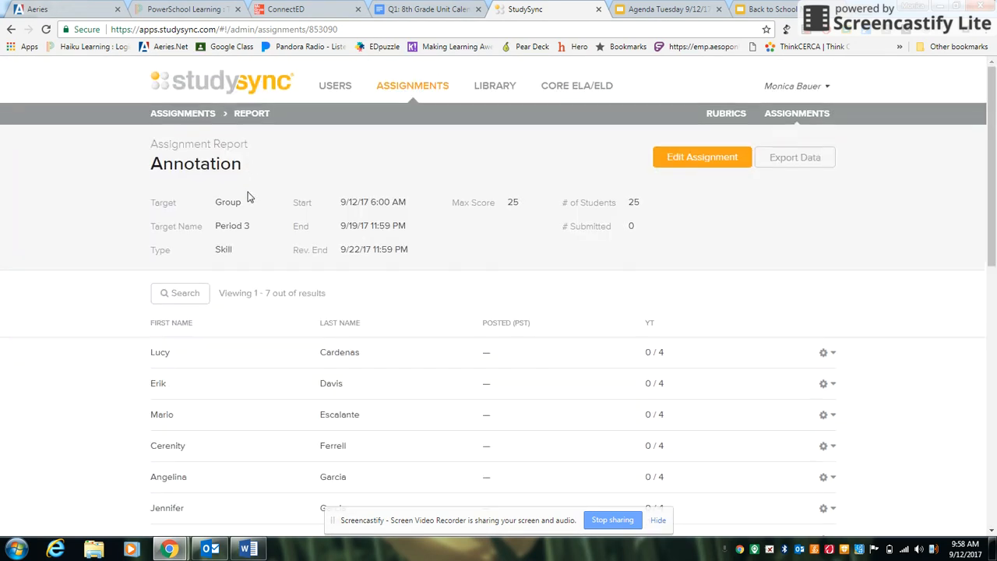
left_click(200, 115)
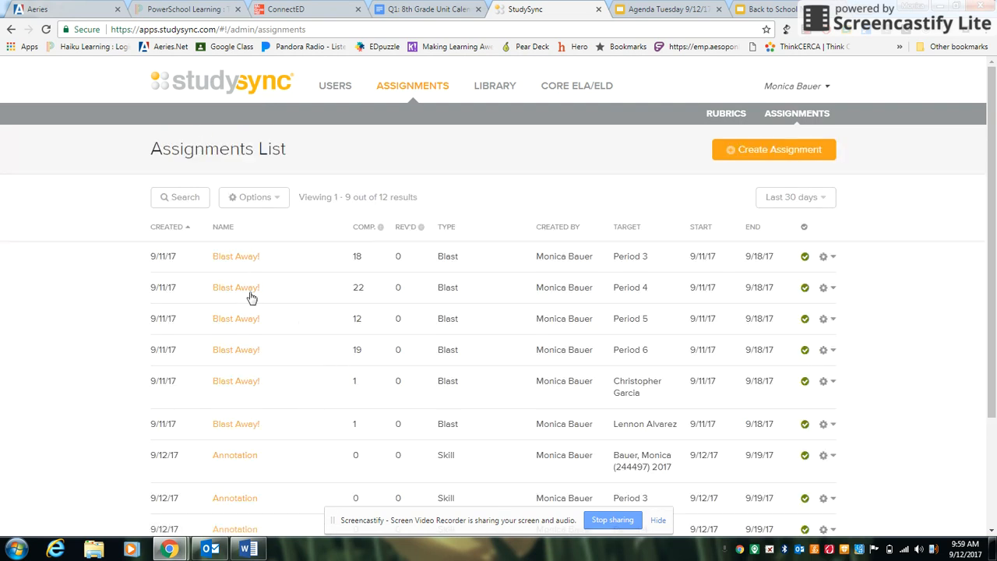
Open a student's response in the Period 4 Blast Away! report and give it a rating score of 4 out of 5.
left_click(250, 296)
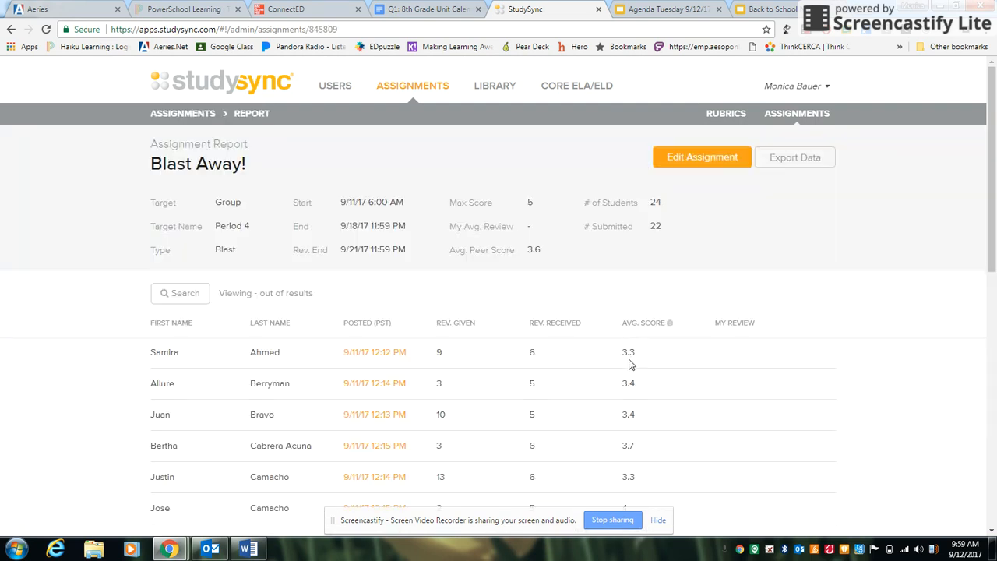
scroll(630, 364, "down", 2)
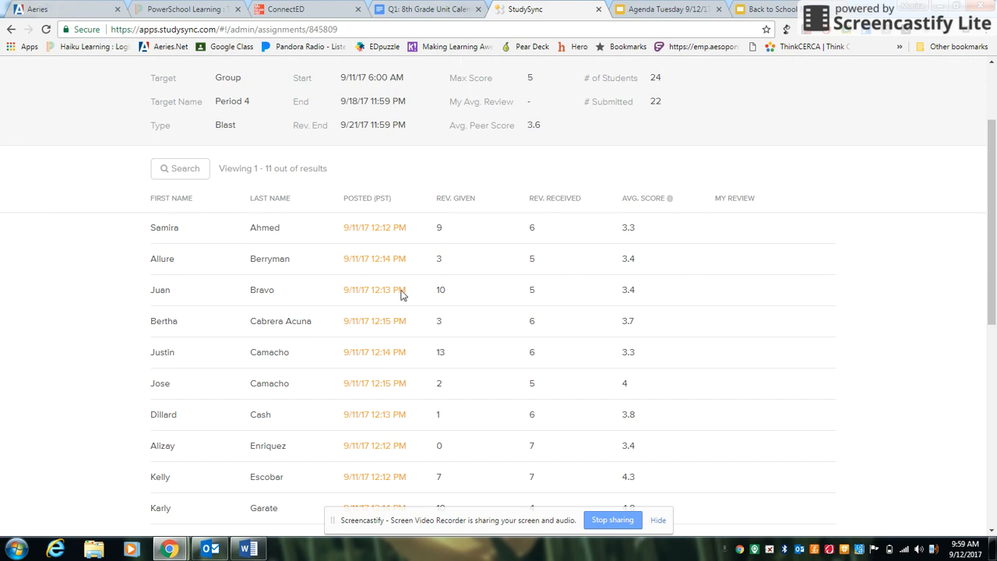
left_click(383, 352)
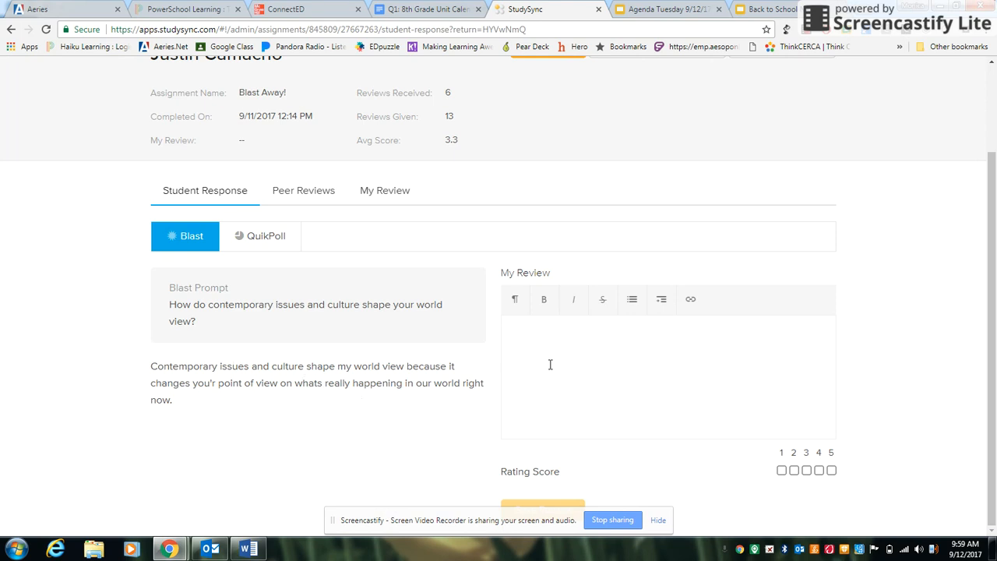
left_click(818, 470)
left_click(819, 471)
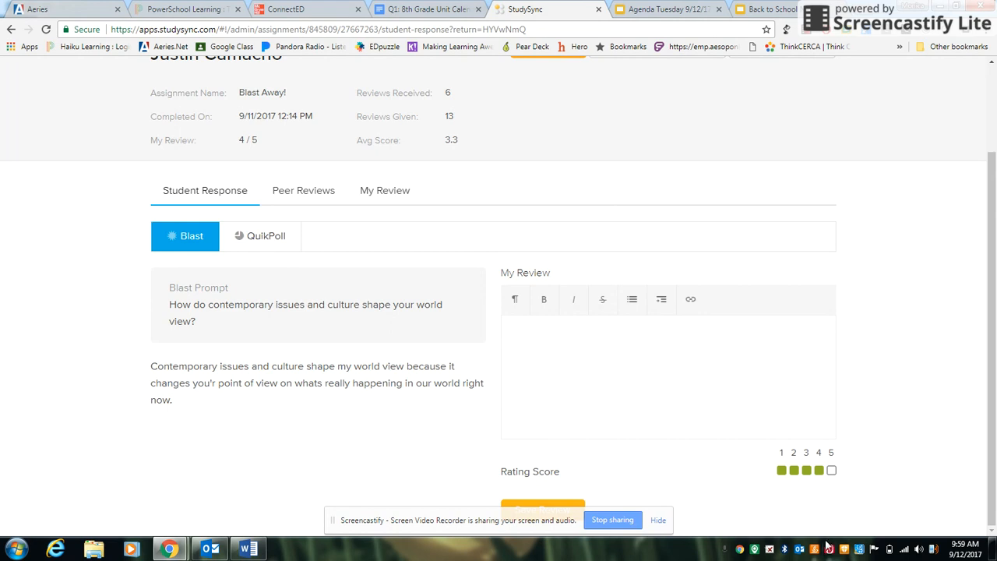
left_click(781, 471)
left_click(819, 471)
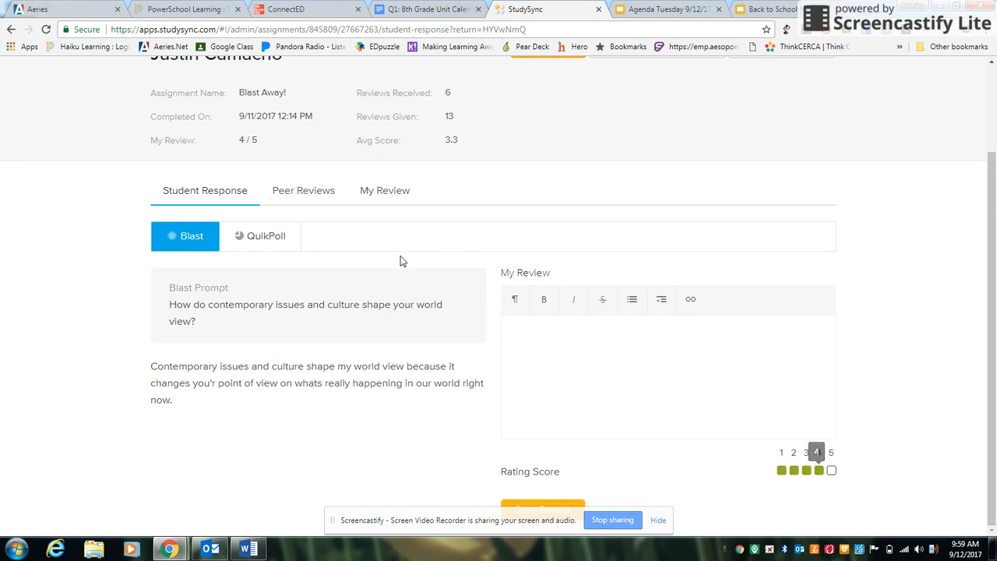
Examine the student's QuikPoll answer, peer reviews and teacher review sections of the response.
left_click(271, 233)
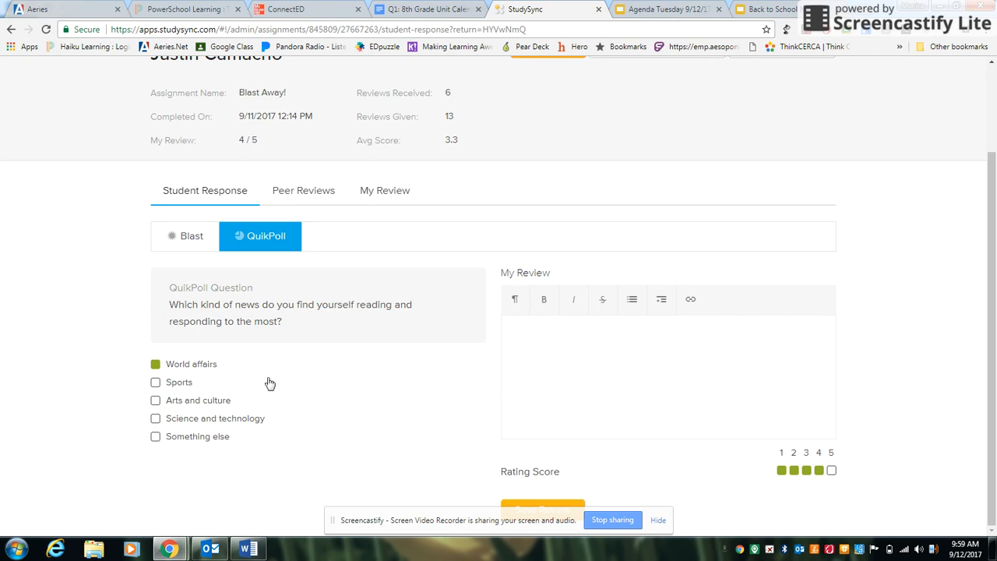
left_click(309, 204)
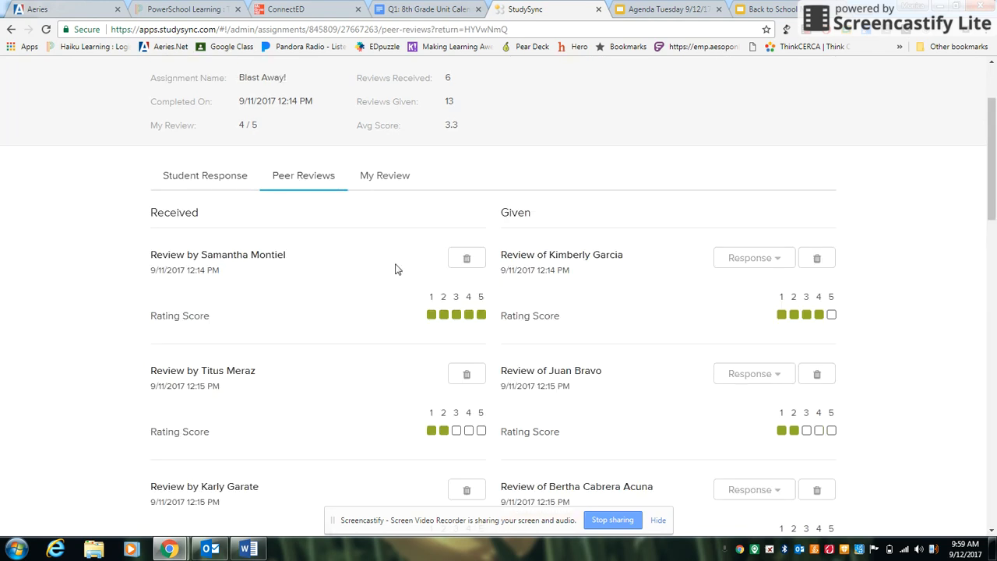
left_click(405, 181)
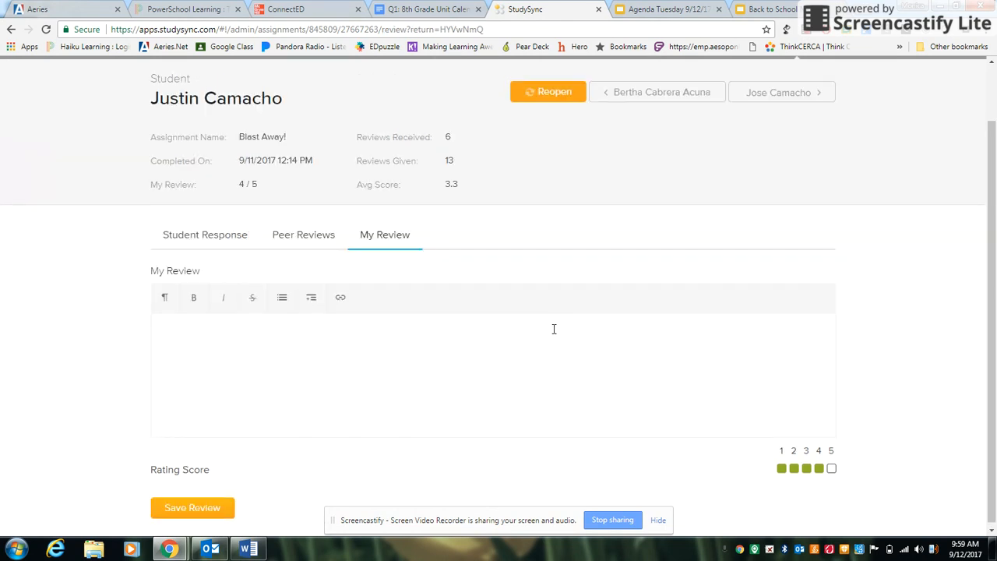
scroll(554, 329, "up", 1)
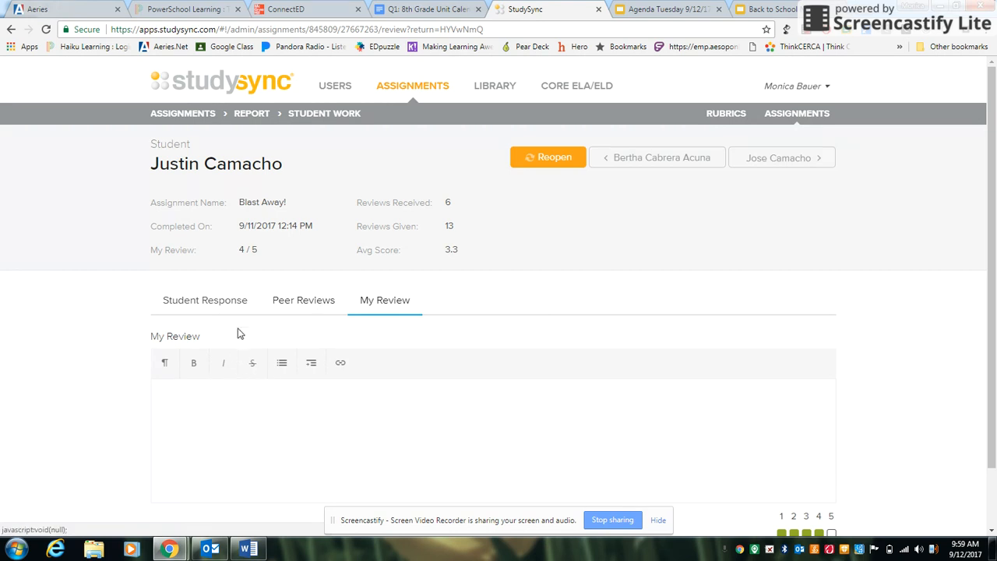
left_click(225, 308)
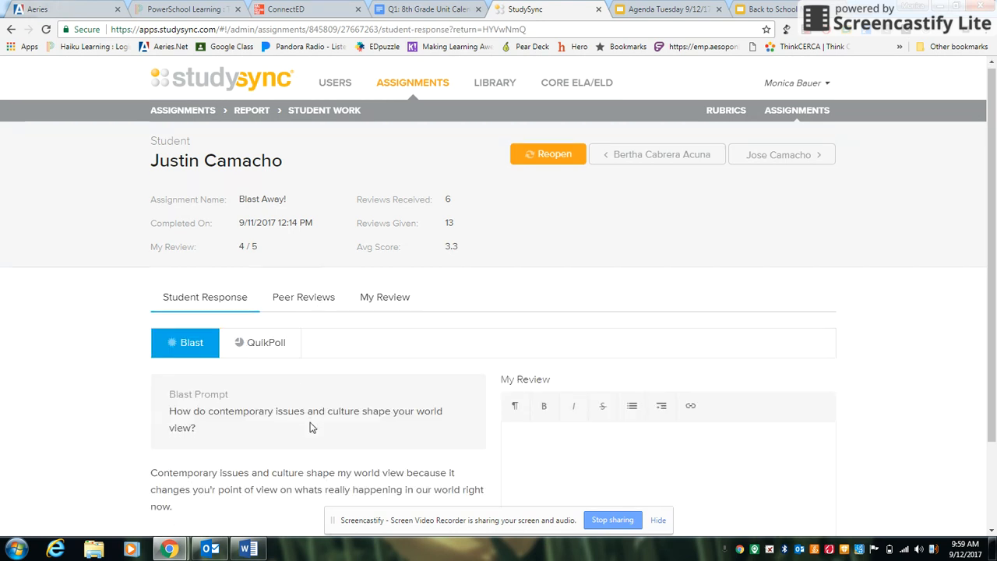
scroll(296, 397, "down", 1)
scroll(525, 143, "up", 1)
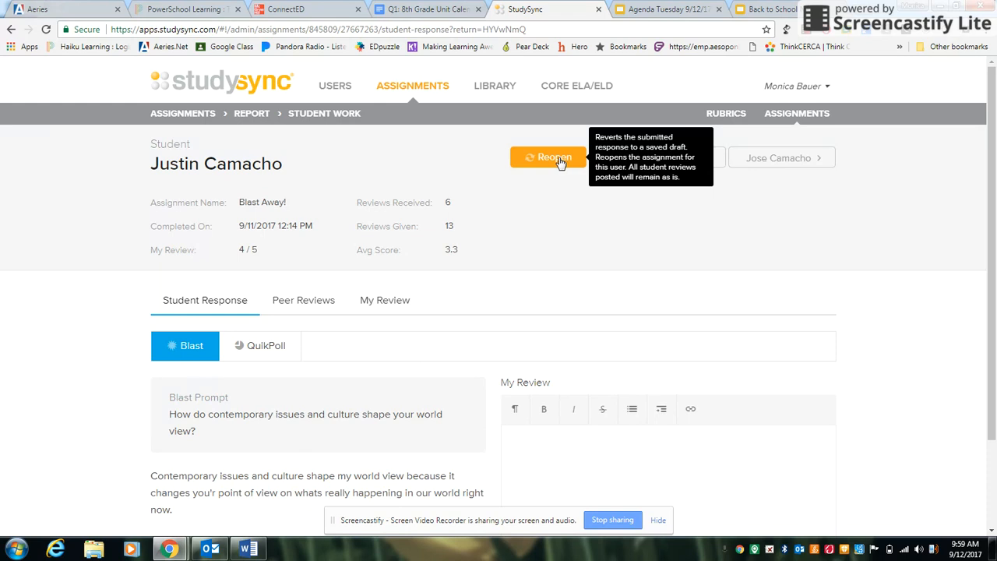
Return to the assignments list and scroll through all assignment entries.
left_click(198, 114)
scroll(361, 311, "down", 3)
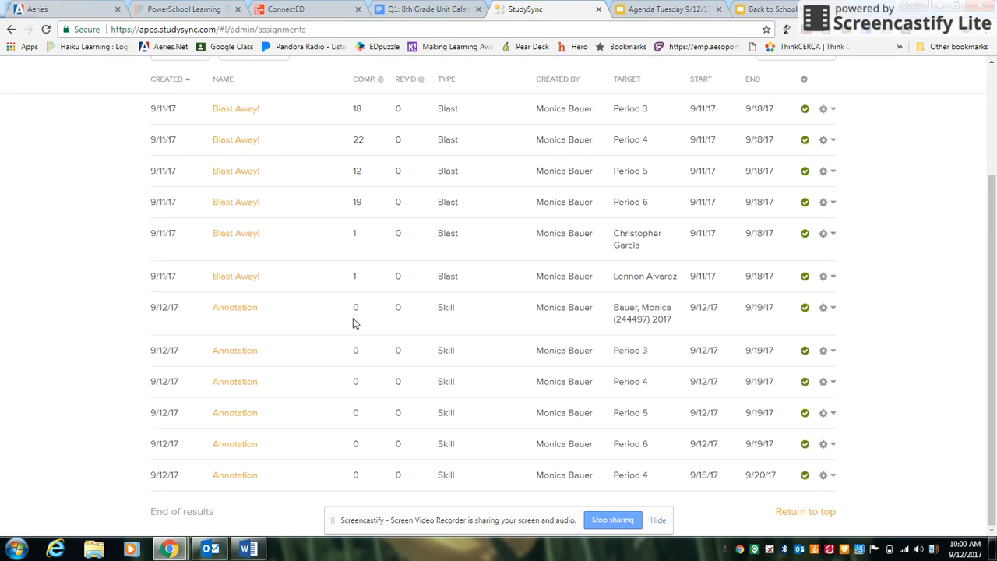
scroll(311, 432, "up", 2)
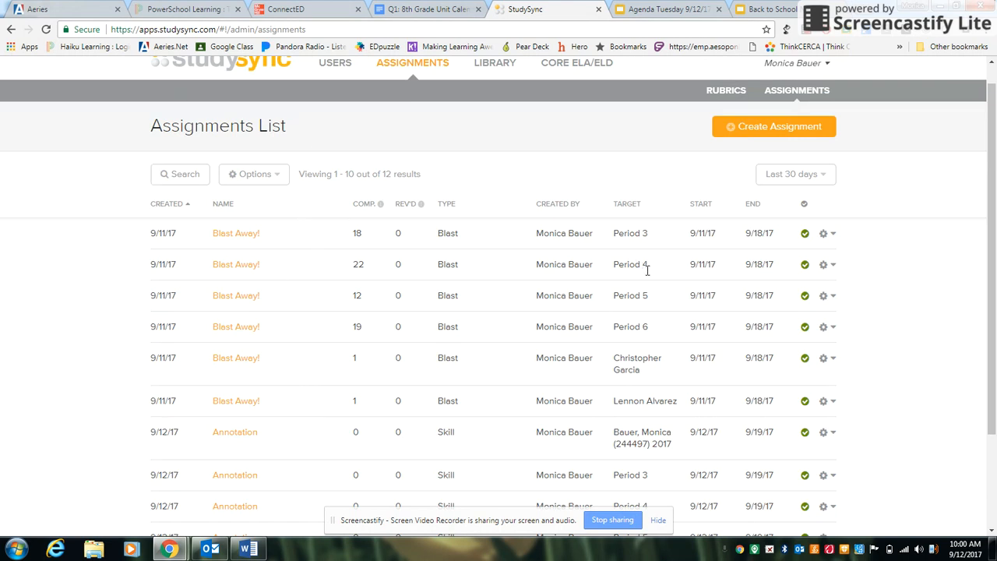
Open another student's response from the Period 4 Blast Away! report, then return to the assignments list.
left_click(253, 265)
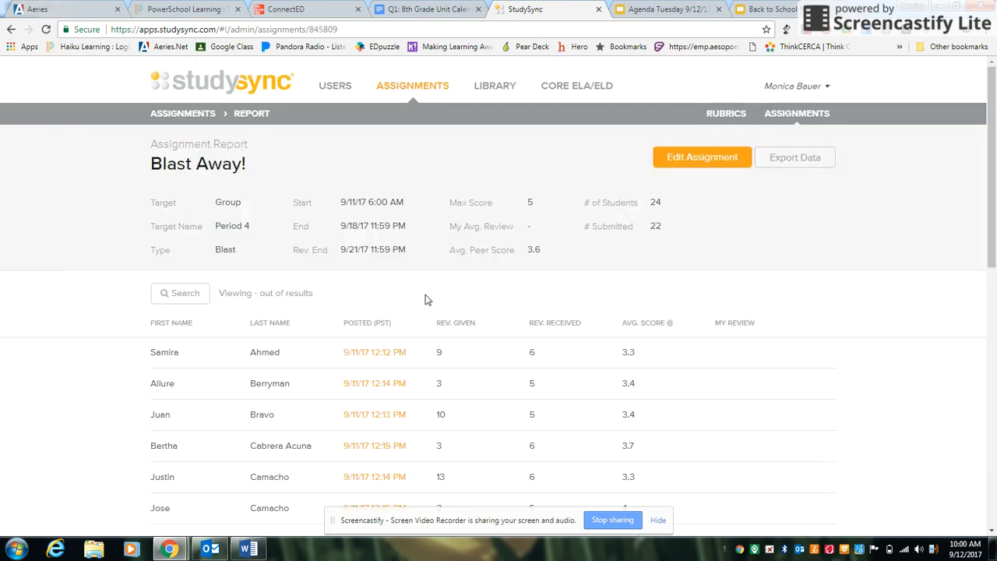
scroll(495, 327, "down", 5)
scroll(498, 320, "down", 3)
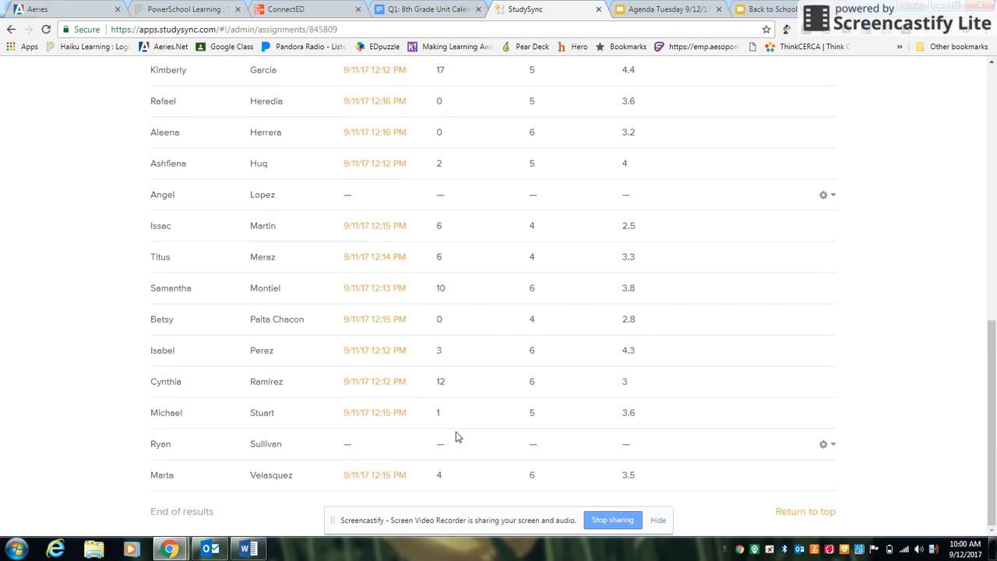
left_click(442, 381)
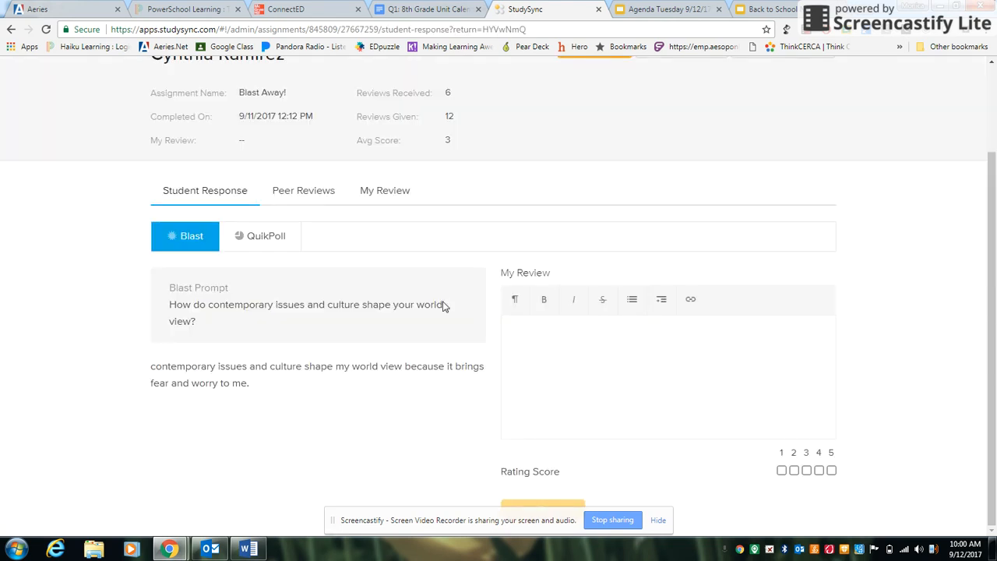
scroll(510, 187, "up", 2)
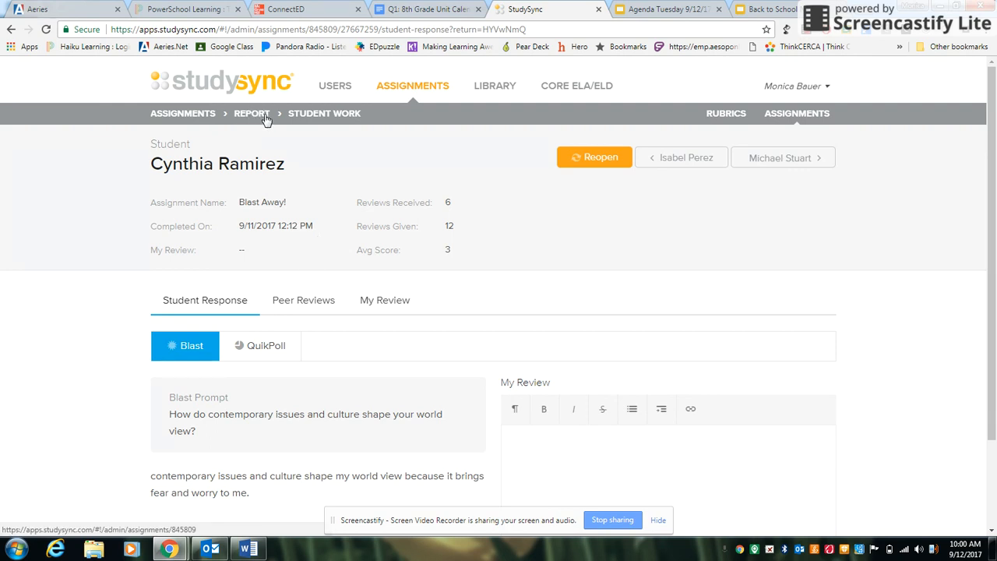
scroll(716, 374, "down", 2)
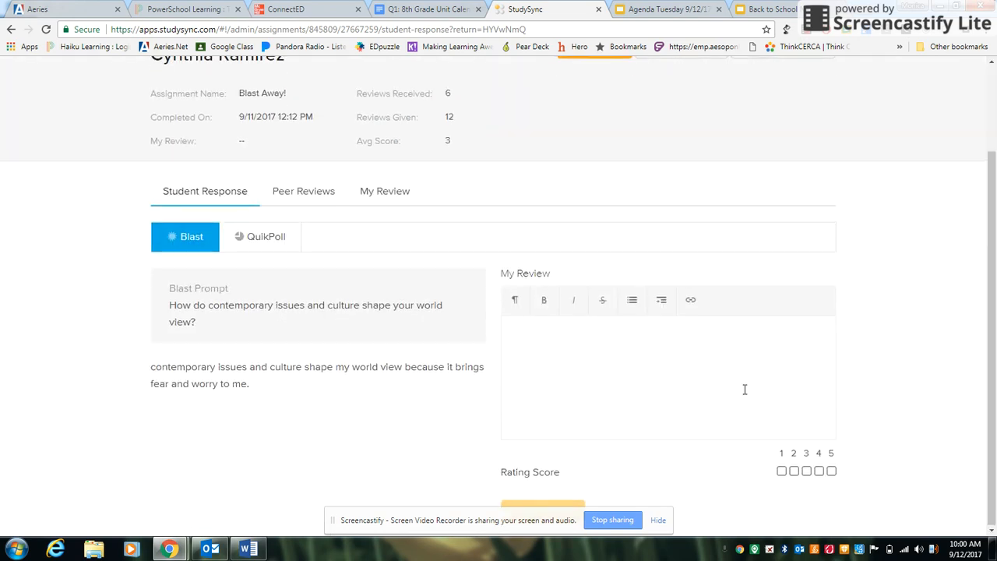
scroll(732, 366, "up", 2)
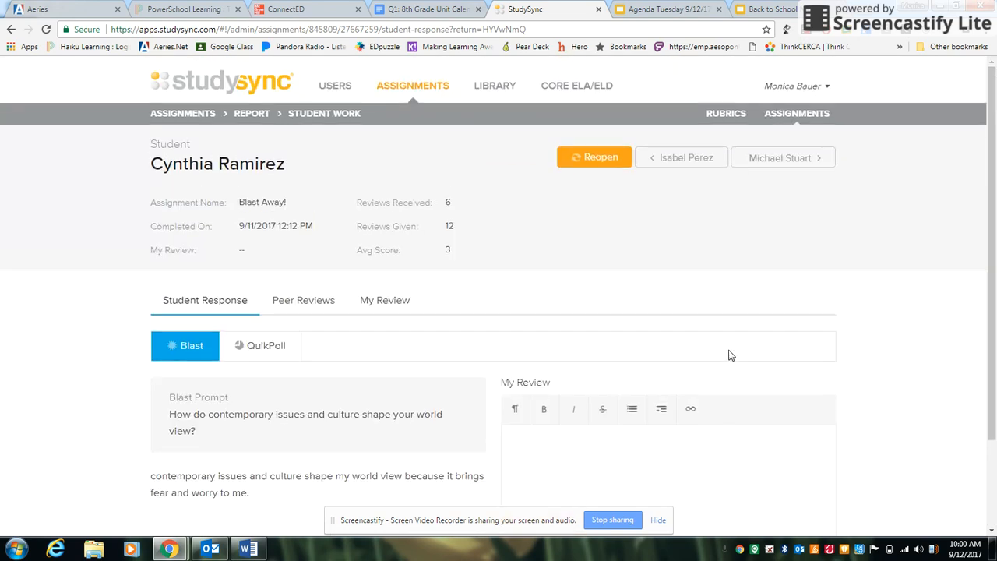
left_click(212, 113)
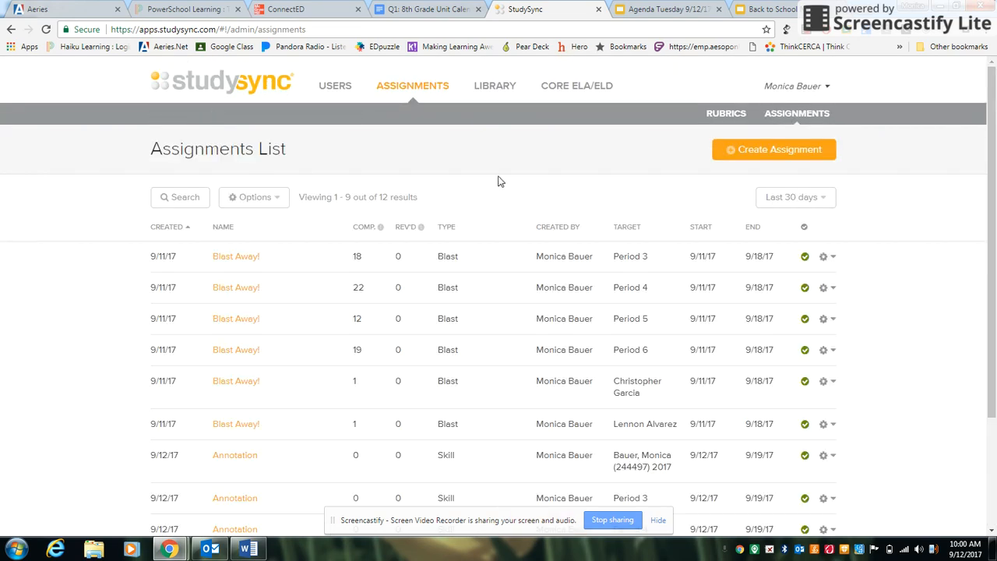